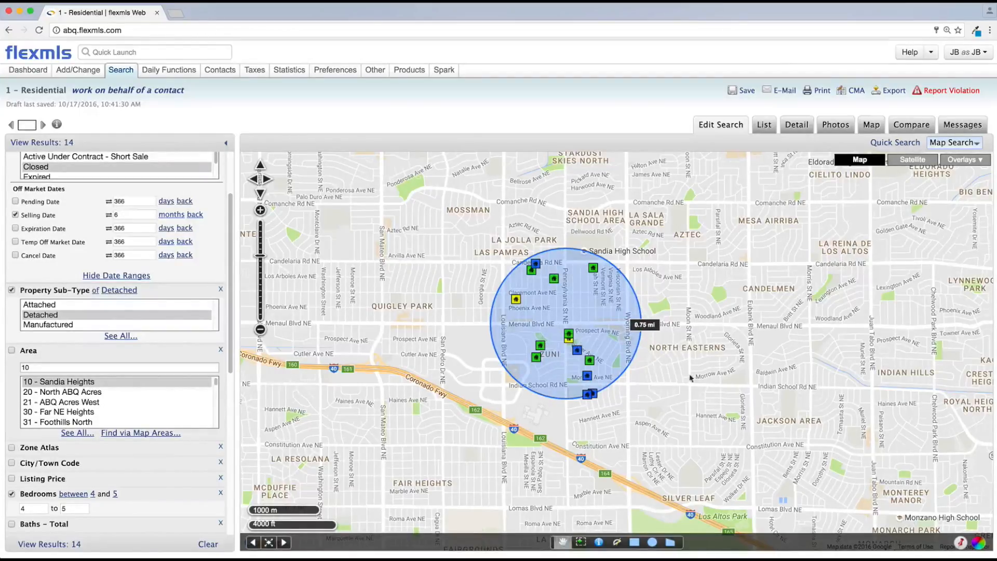
Draw two small rectangular search areas on the map, one near Los Ranchos and one near Academy Rd NE.
scroll(692, 376, down, 2)
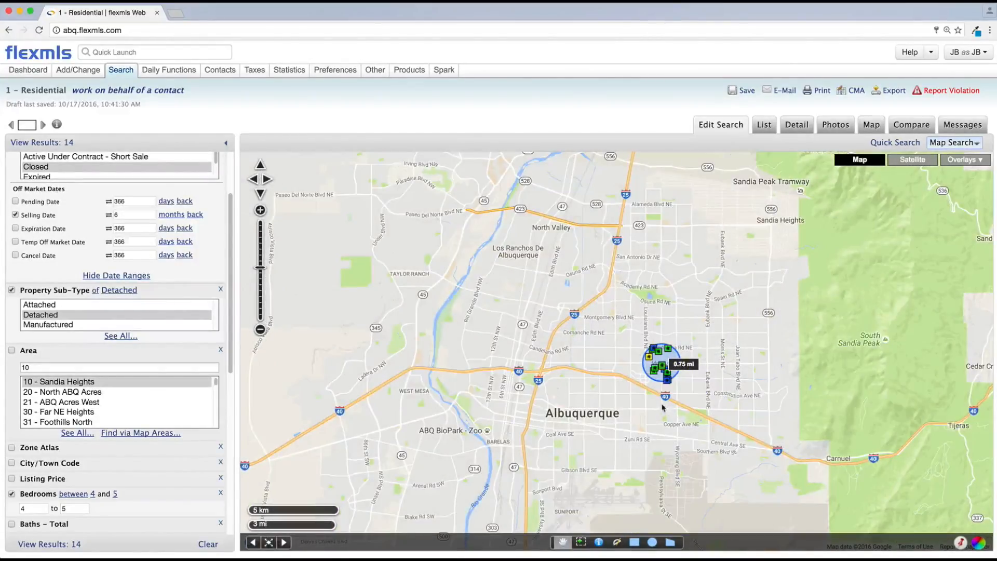
click(634, 542)
drag(501, 281, 517, 289)
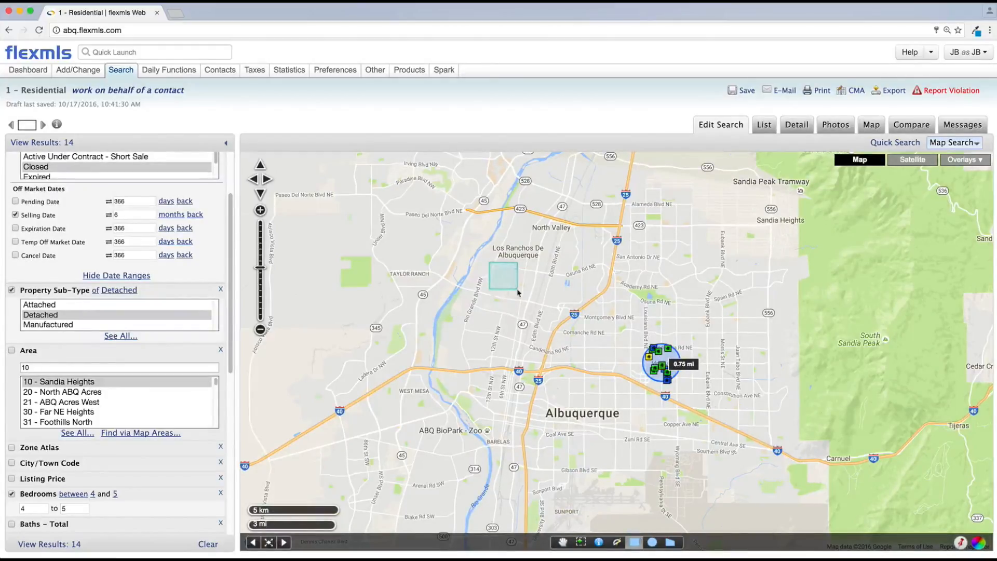
click(634, 543)
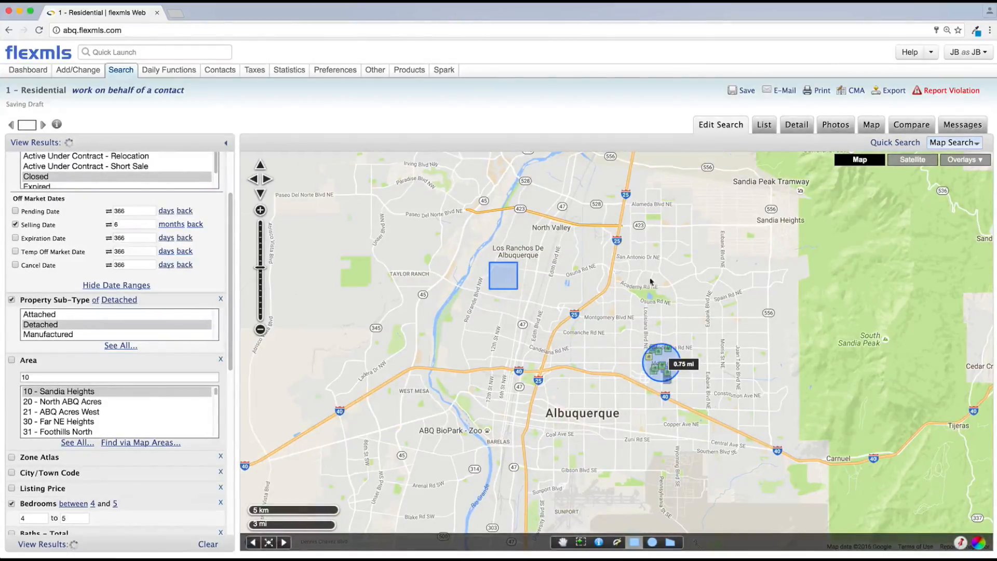
drag(645, 235, 679, 258)
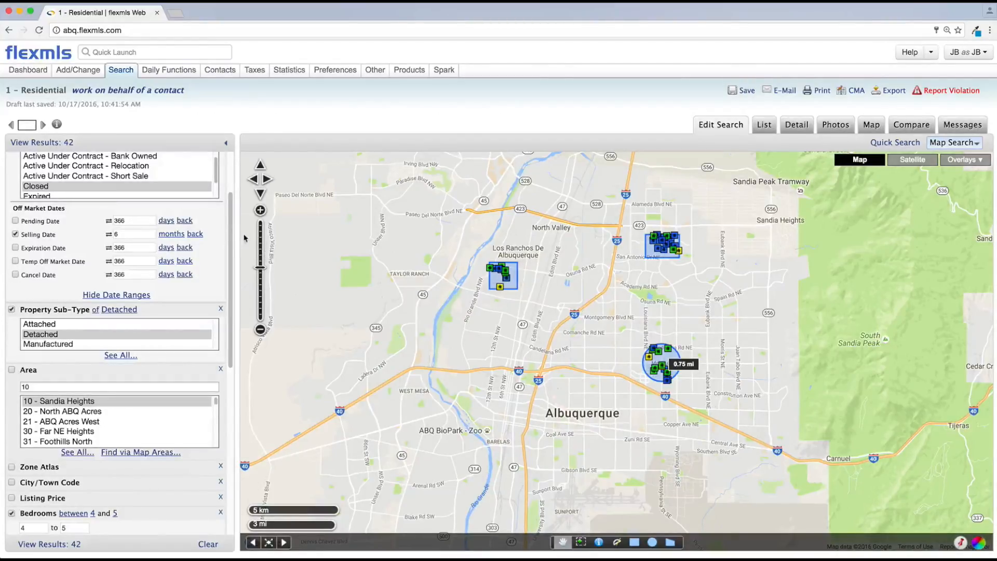
Remove both rectangles and the circle from the search's shape criteria.
scroll(220, 218, up, 3)
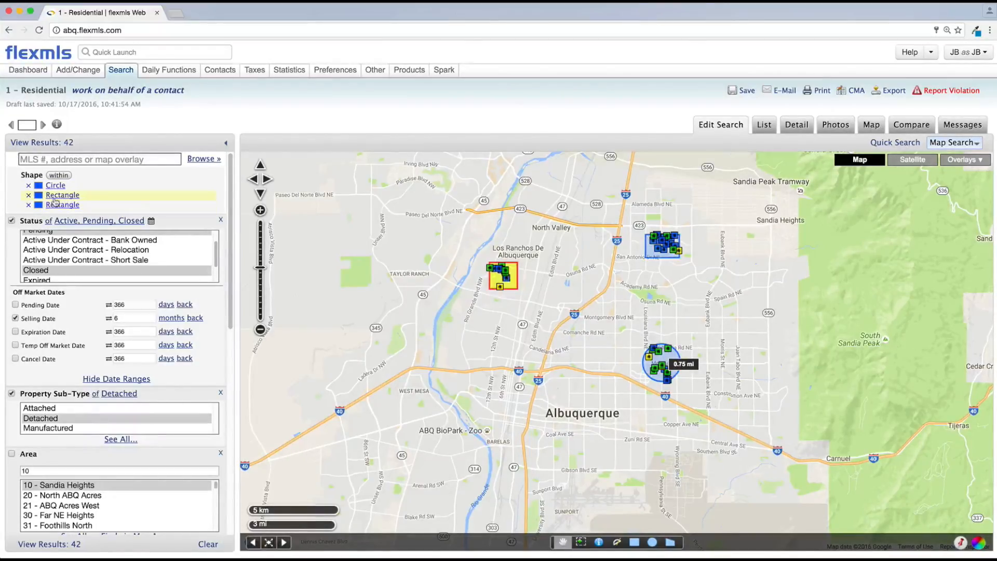
click(28, 197)
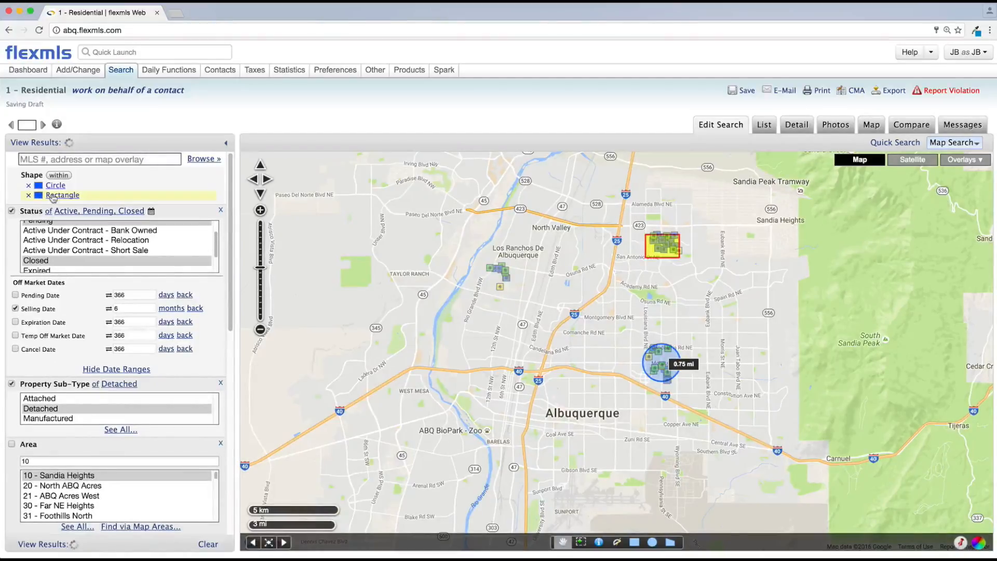
click(29, 195)
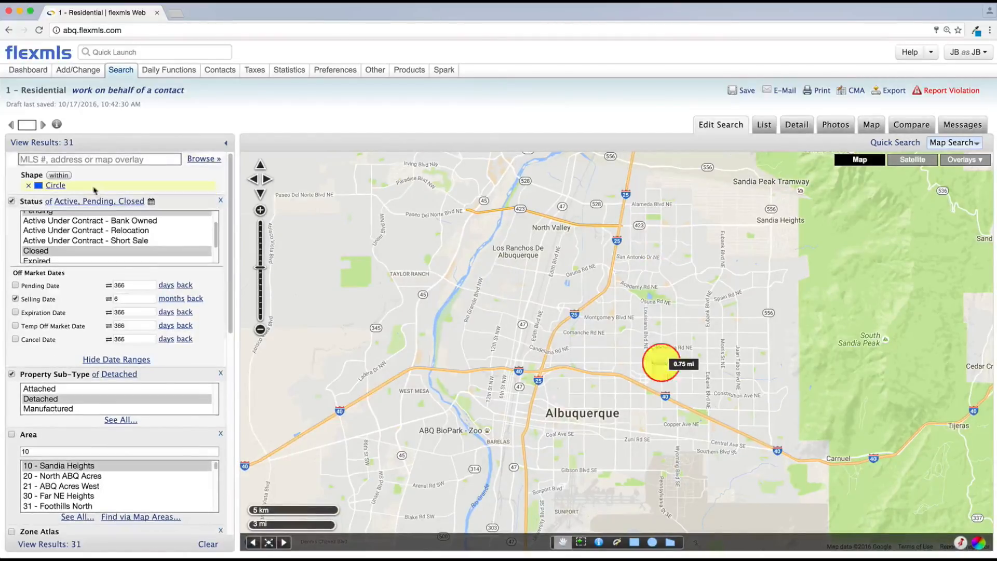
click(28, 186)
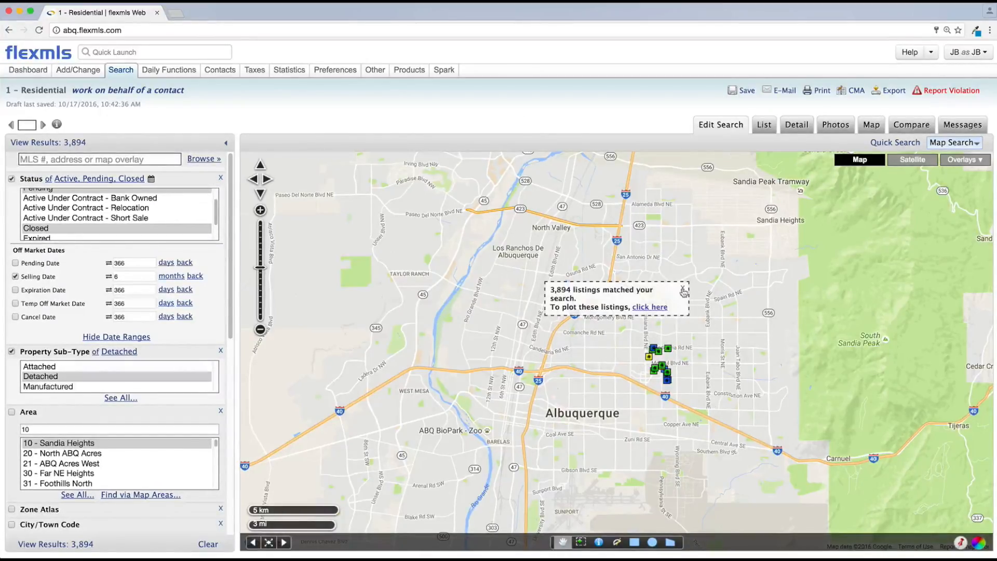
Dismiss the listings notice and start a polygon search area with vertices along Academy Rd NE near Arroyo del Oso.
click(684, 291)
scroll(665, 294, up, 1)
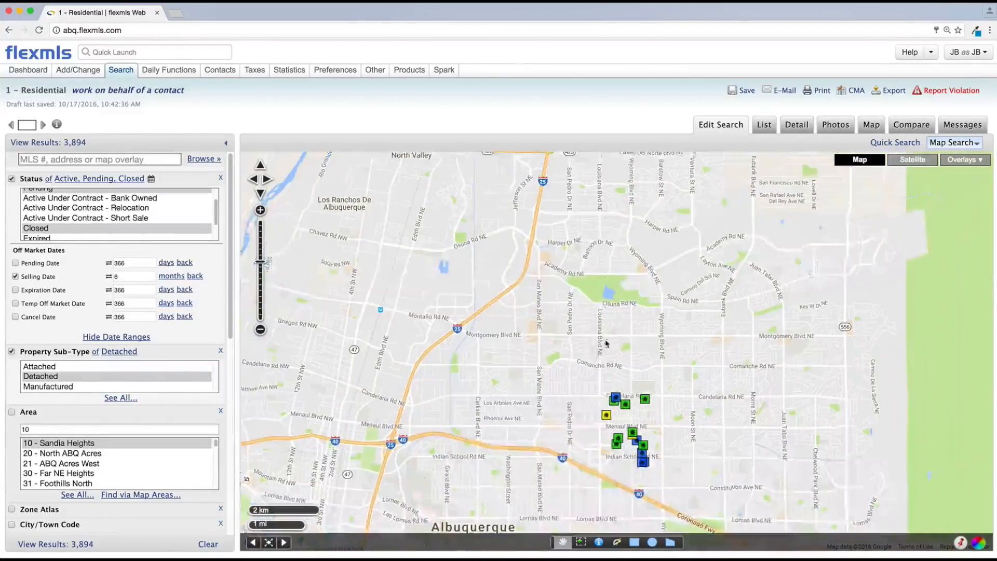
drag(606, 343, 540, 378)
scroll(584, 349, up, 1)
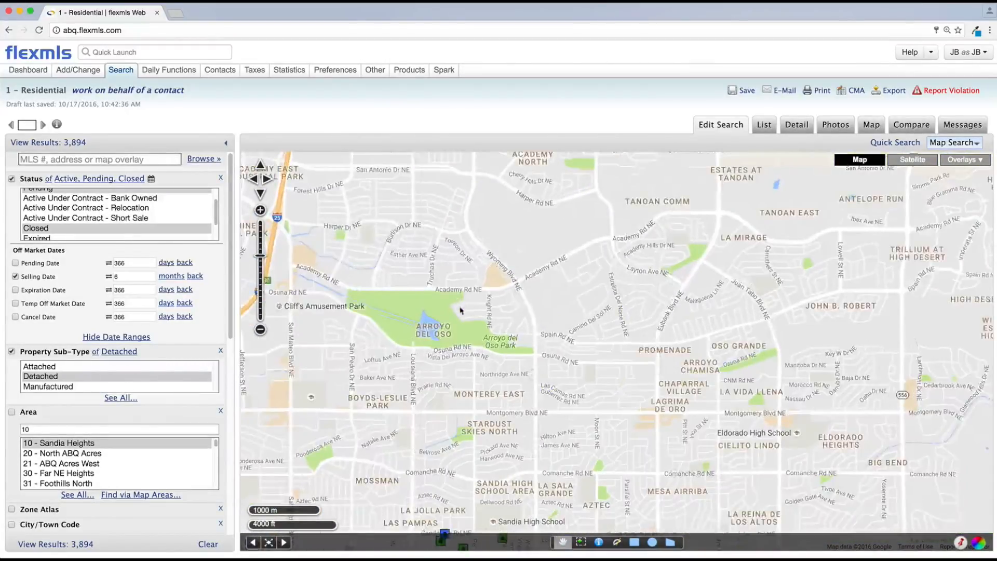
drag(460, 311, 506, 368)
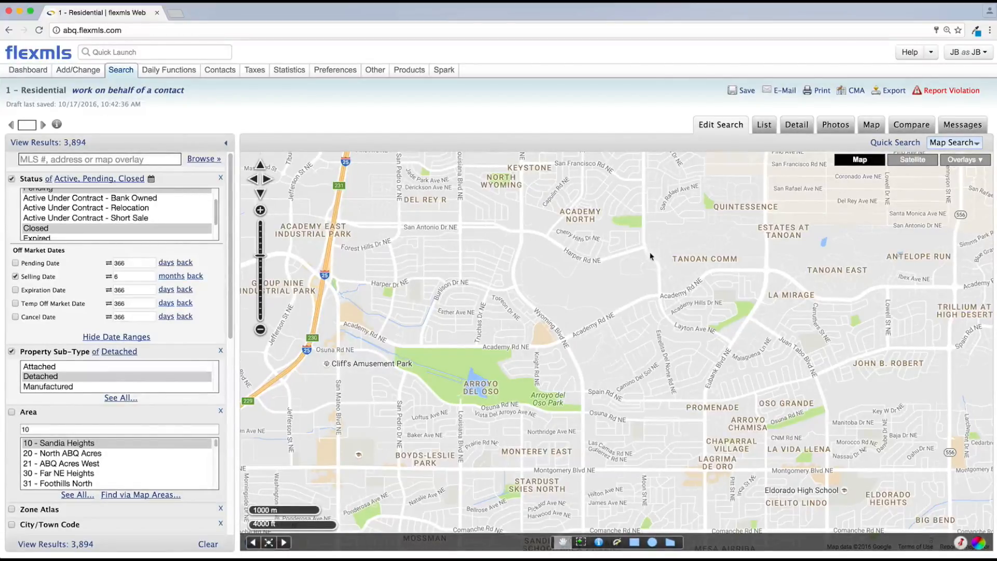
drag(637, 263, 649, 279)
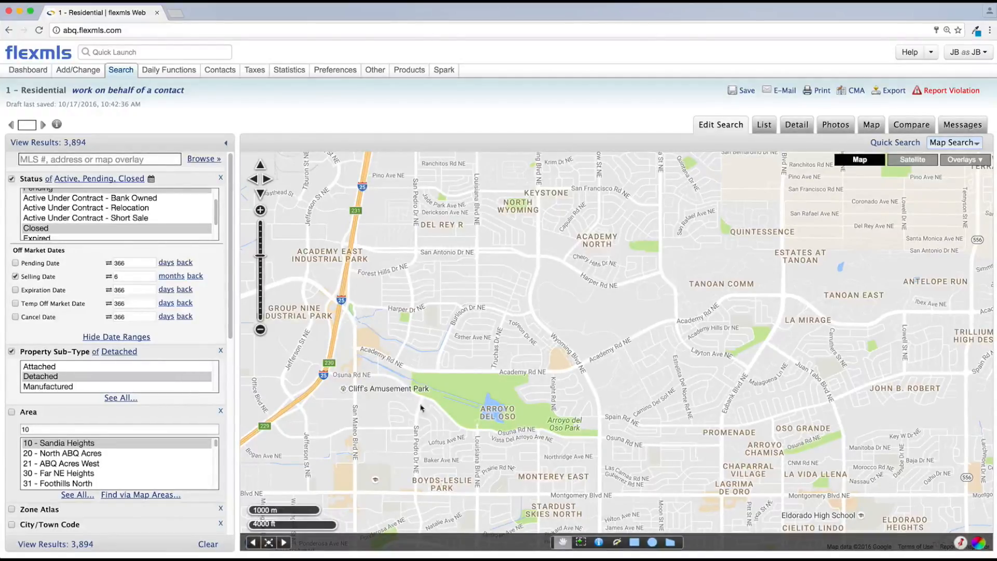
click(670, 543)
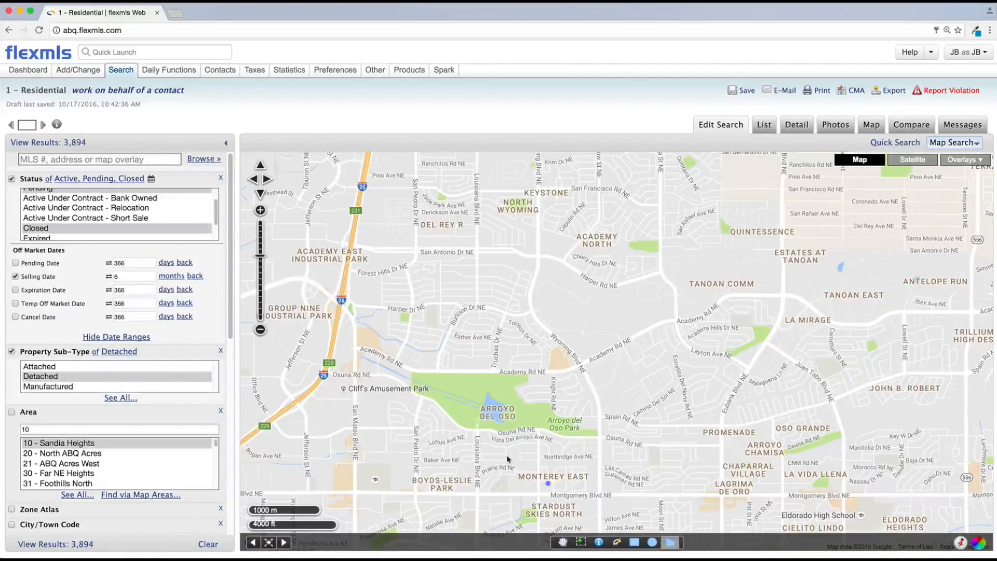
click(357, 348)
click(418, 372)
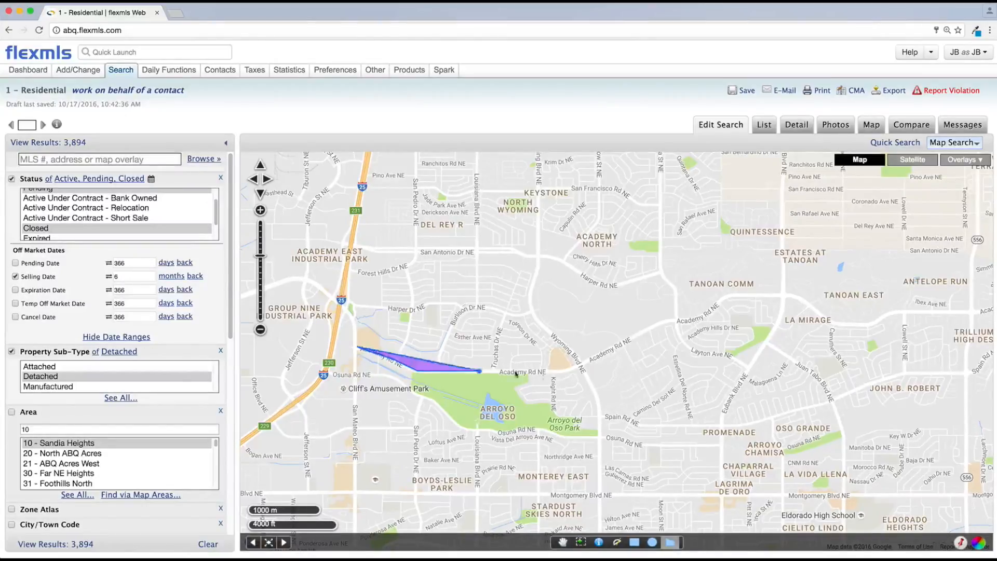
click(574, 371)
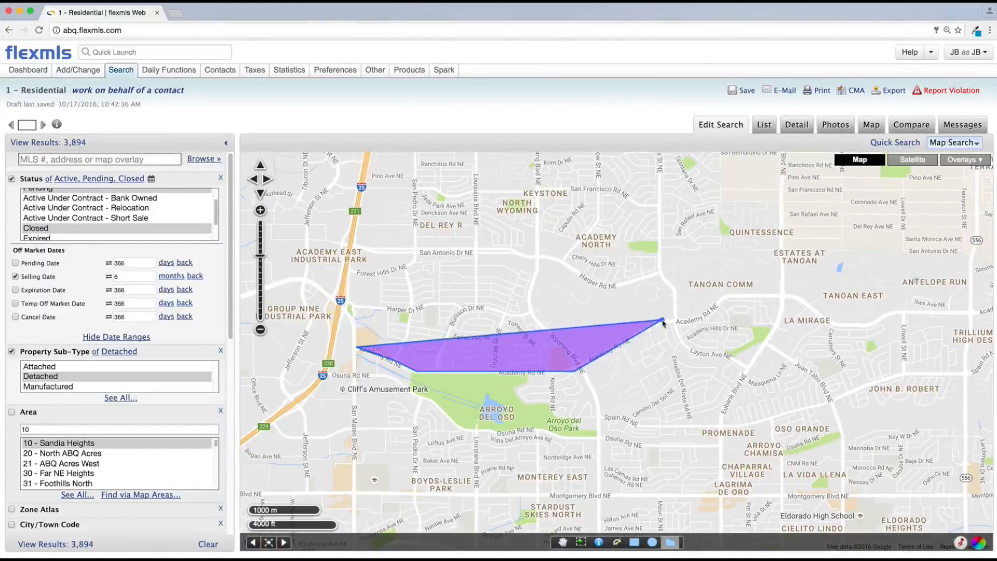
click(645, 332)
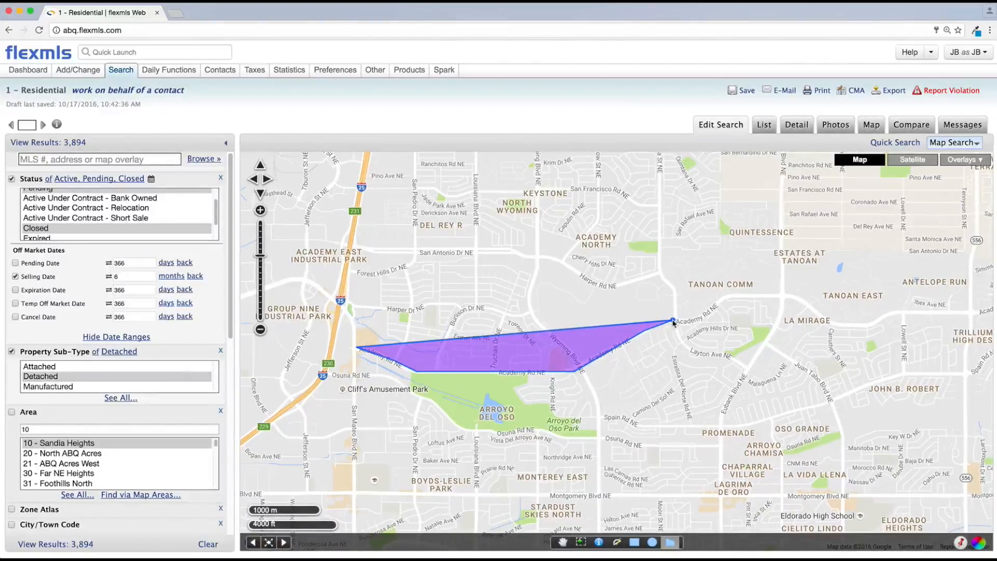
Continue the polygon's outline north to San Antonio Dr NE and west to I-25, then close it.
click(674, 320)
click(675, 293)
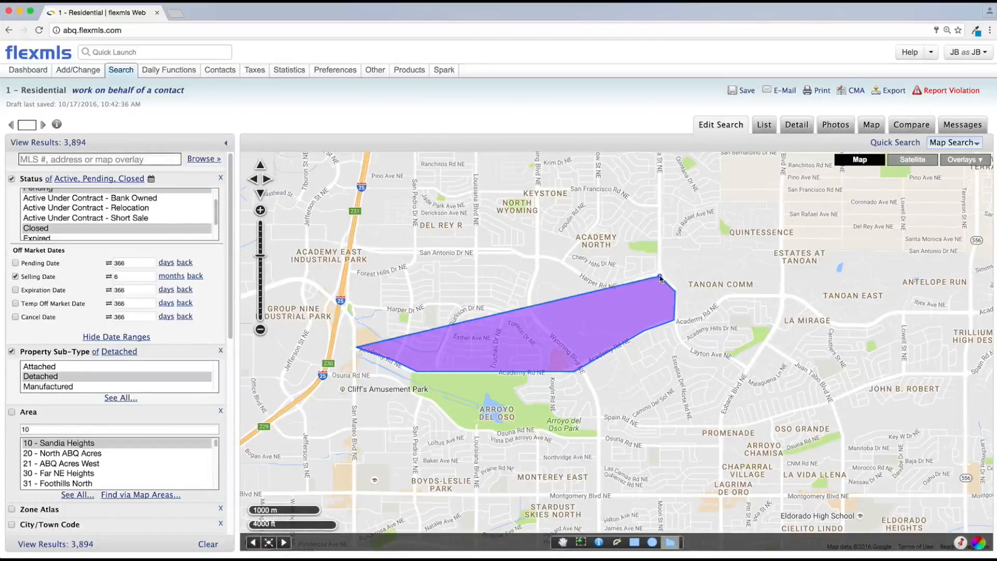
click(659, 272)
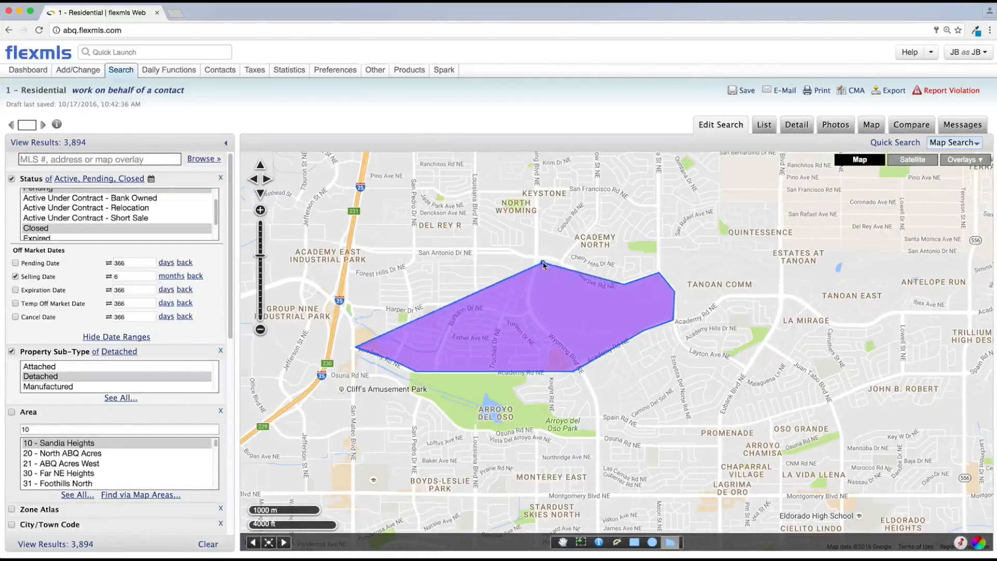
click(594, 283)
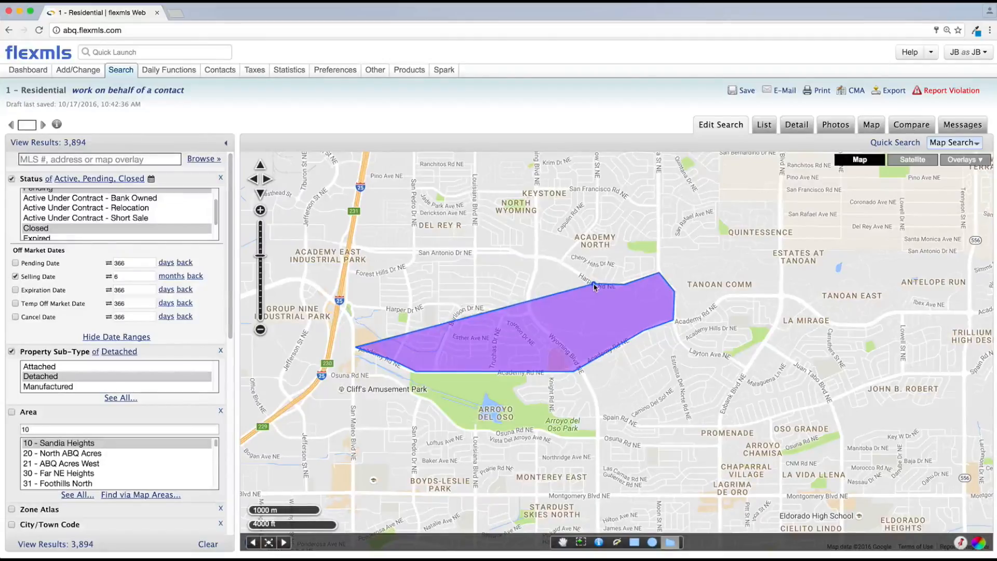
click(536, 257)
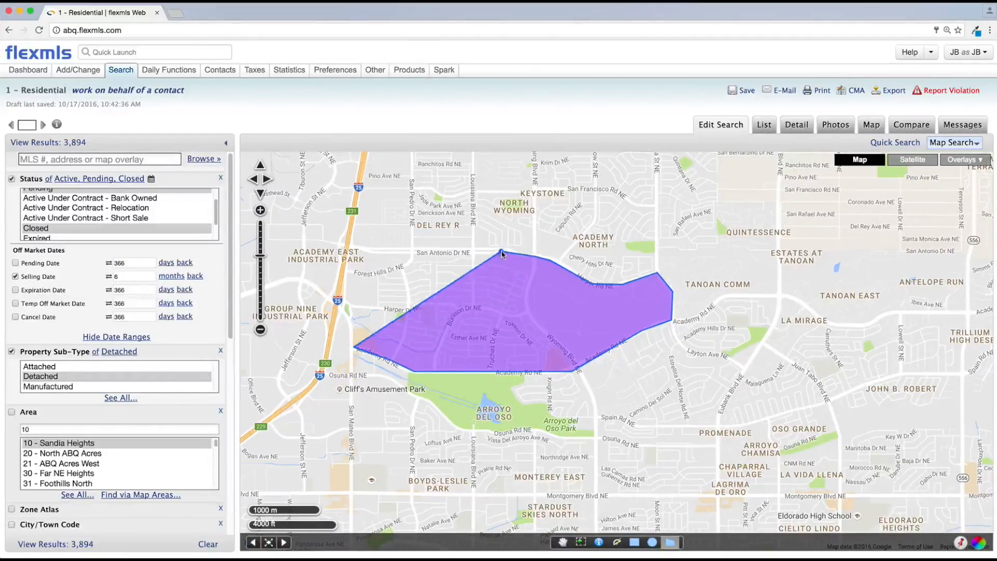
click(501, 251)
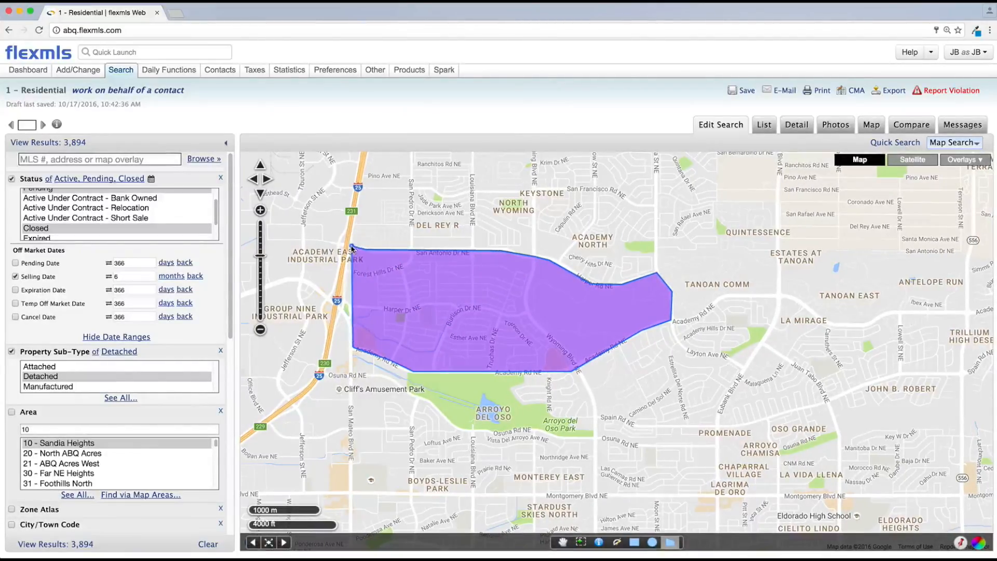
click(350, 247)
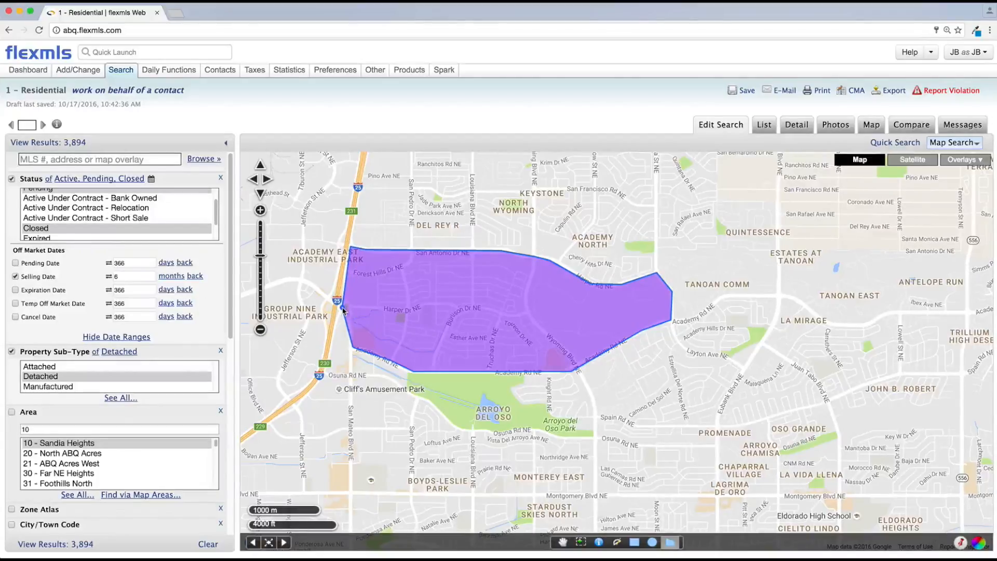
click(343, 310)
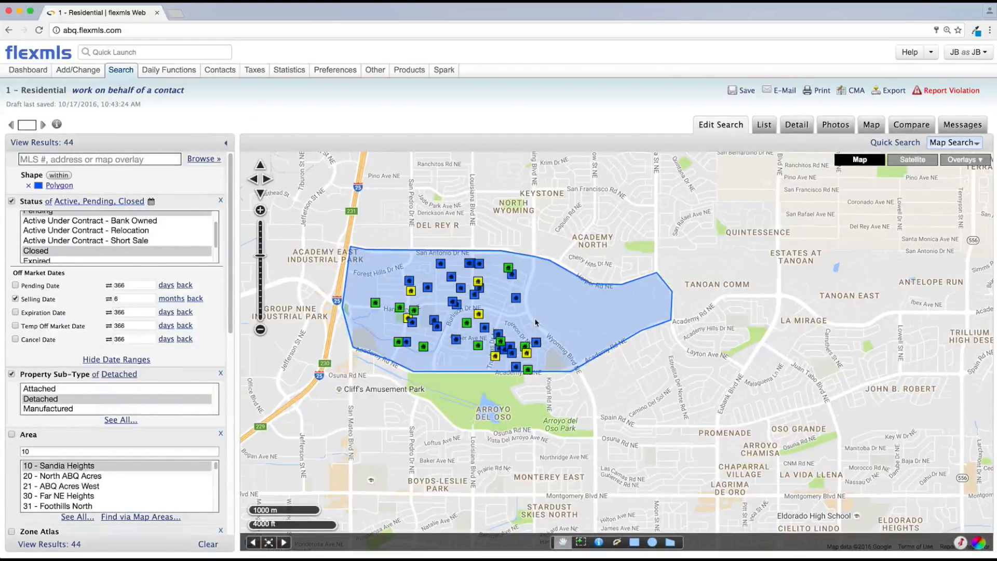
Save the search as a new saved search named Academy.
click(745, 92)
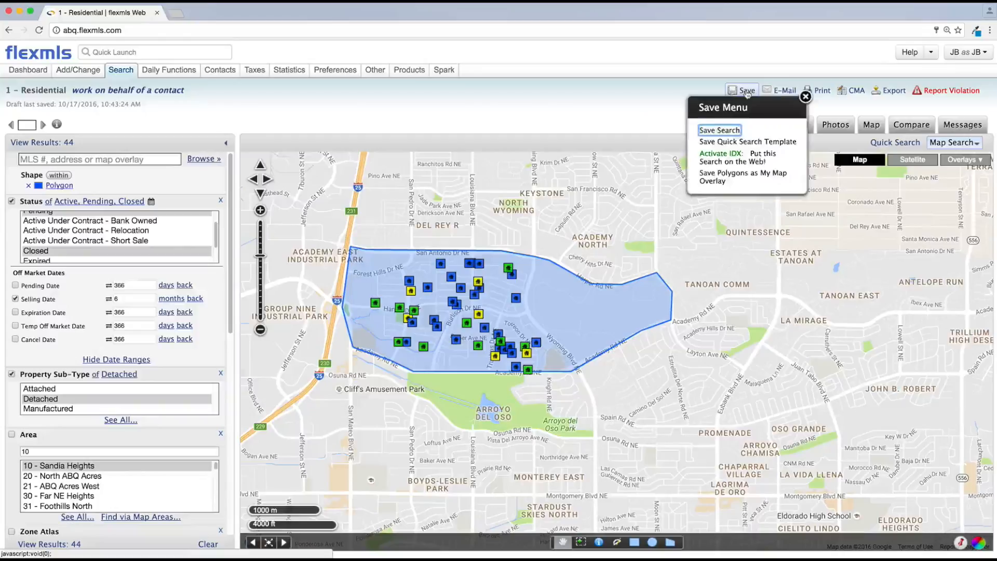
click(724, 132)
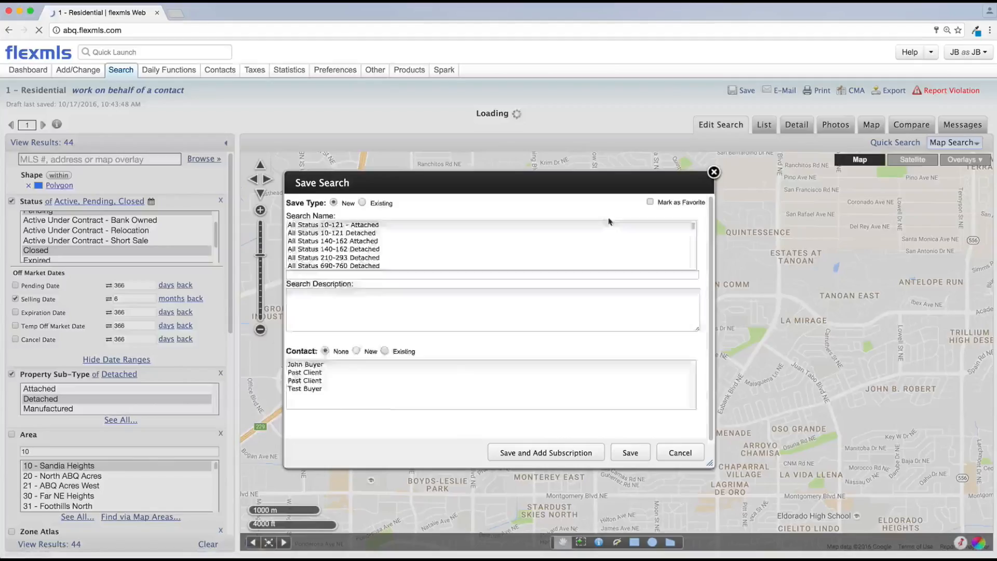
click(327, 224)
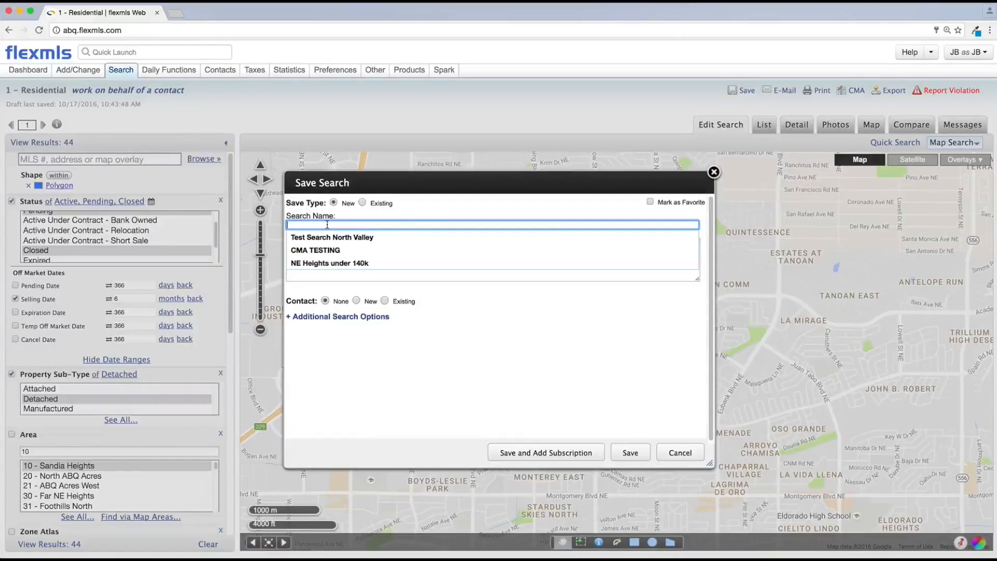
text(Ac)
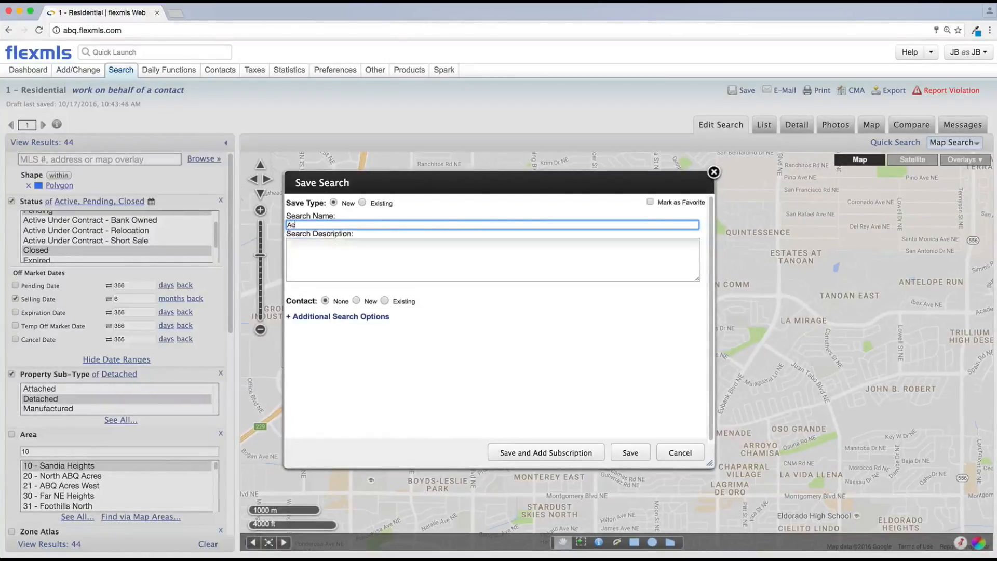
text(ademy Search)
click(630, 453)
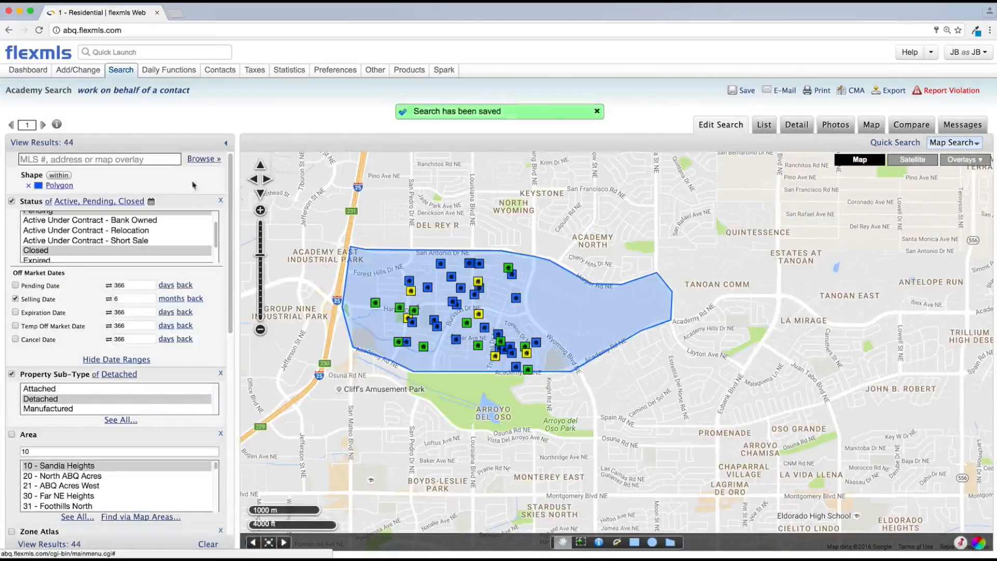
Reopen the saved Academy Search for editing from the saved searches list and open its polygon's edit options.
click(32, 56)
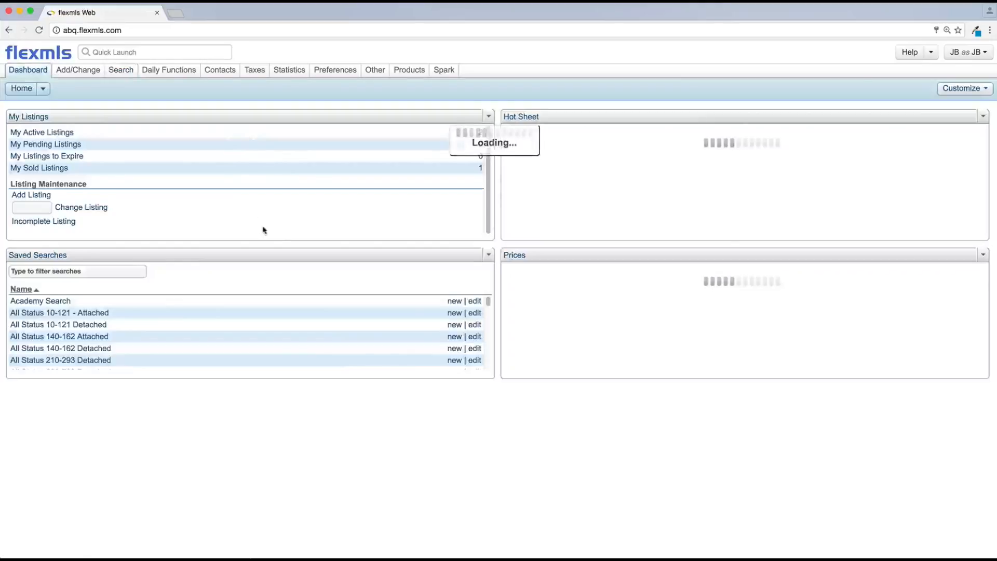
mouse_move(120, 73)
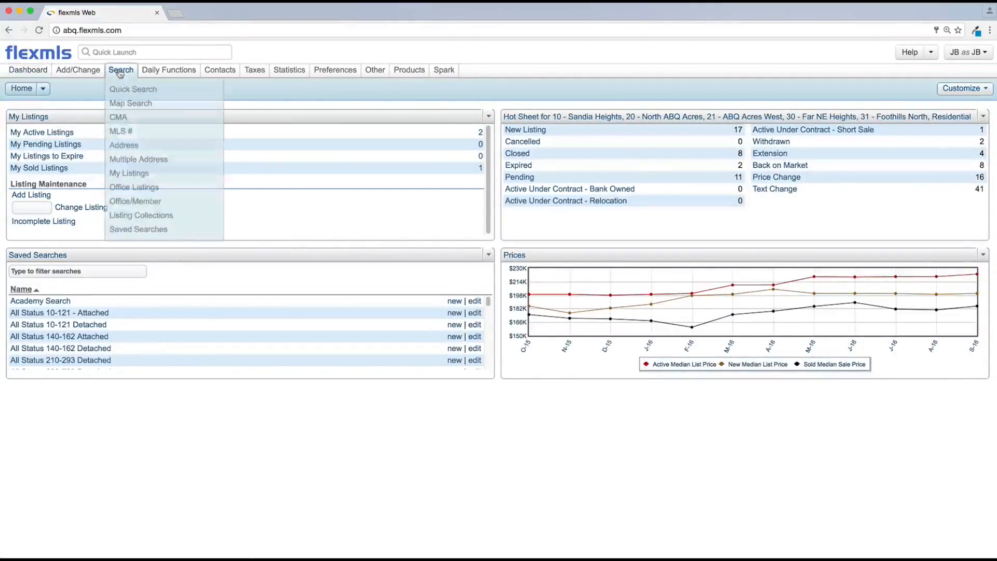
click(136, 229)
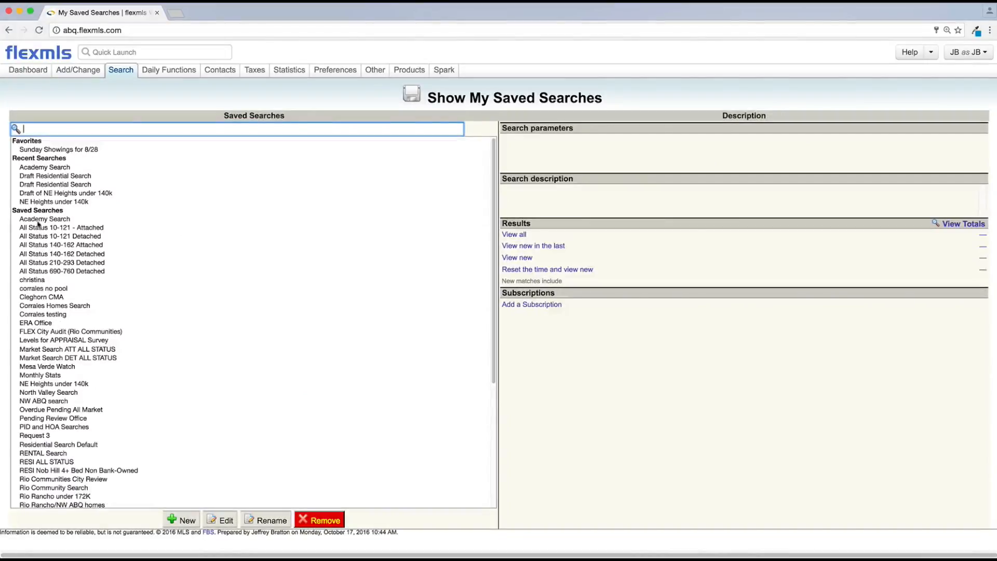
click(38, 220)
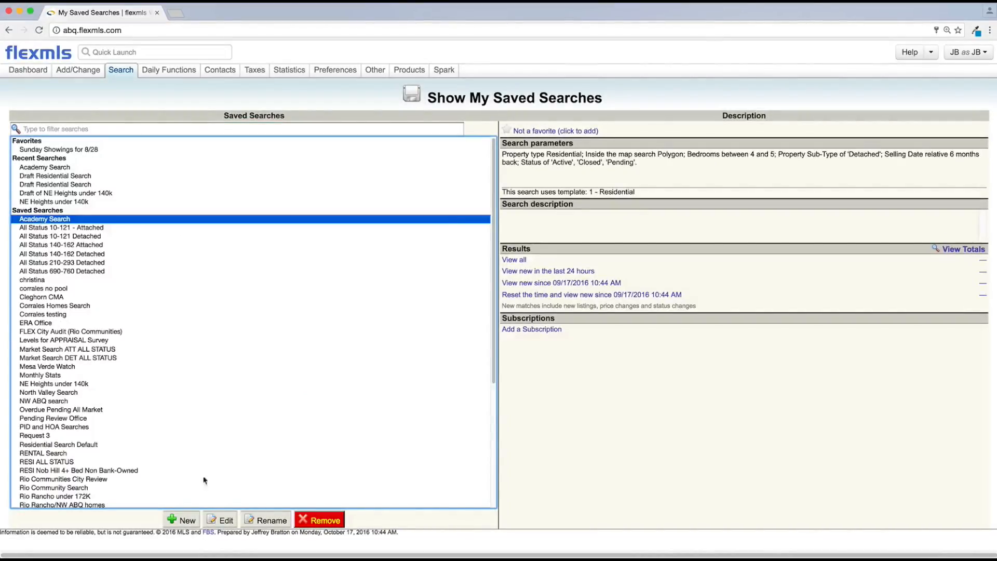
click(217, 517)
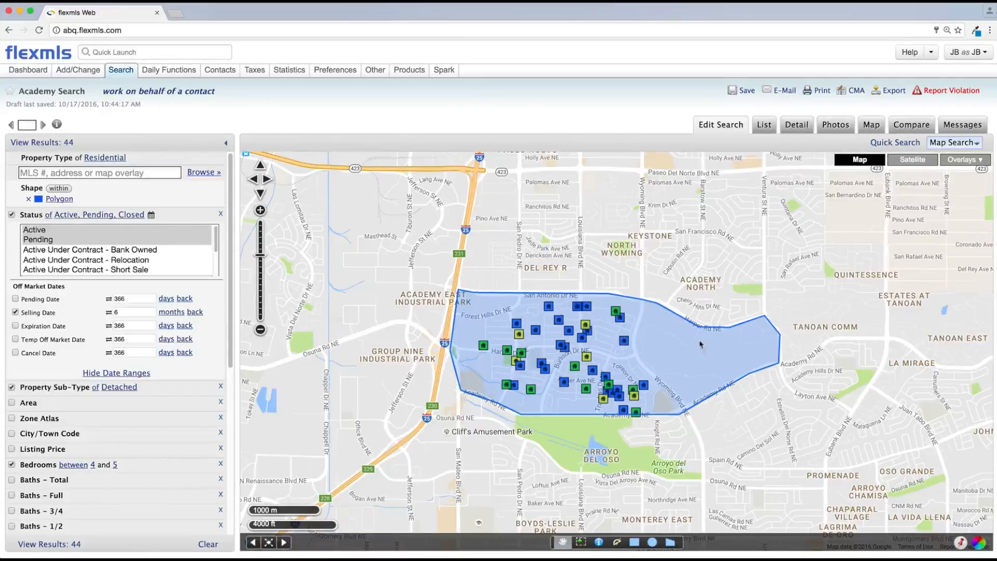
click(682, 362)
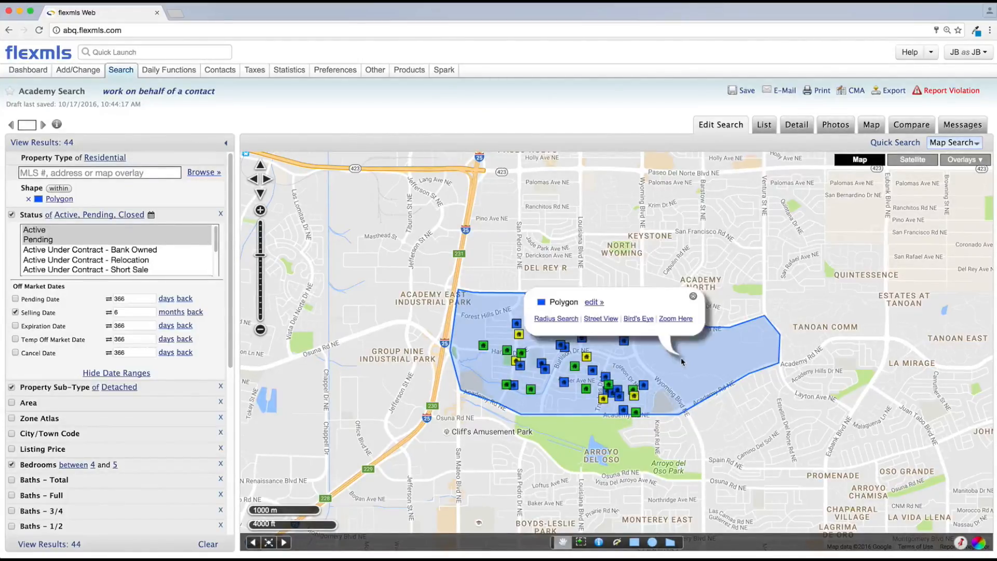
click(594, 302)
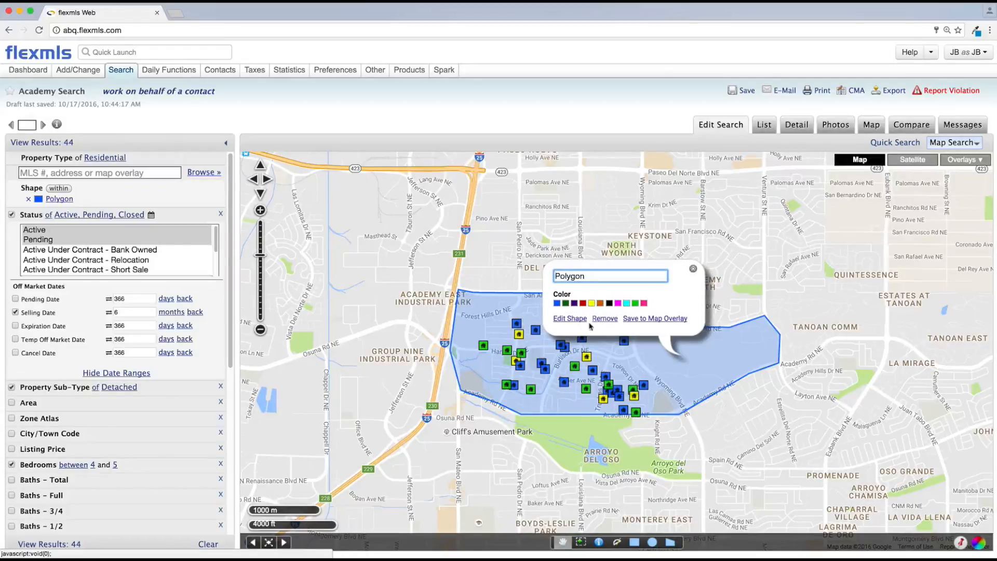
Reshape the polygon by dragging its northern edge up to include a block of North Wyoming near Keystone, then finish shape editing.
click(571, 318)
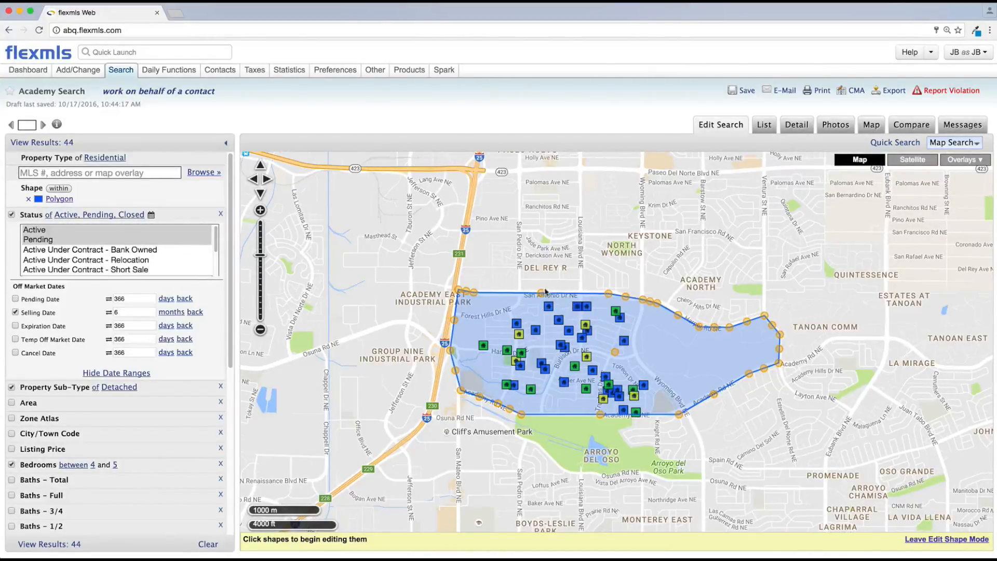
drag(541, 295, 542, 281)
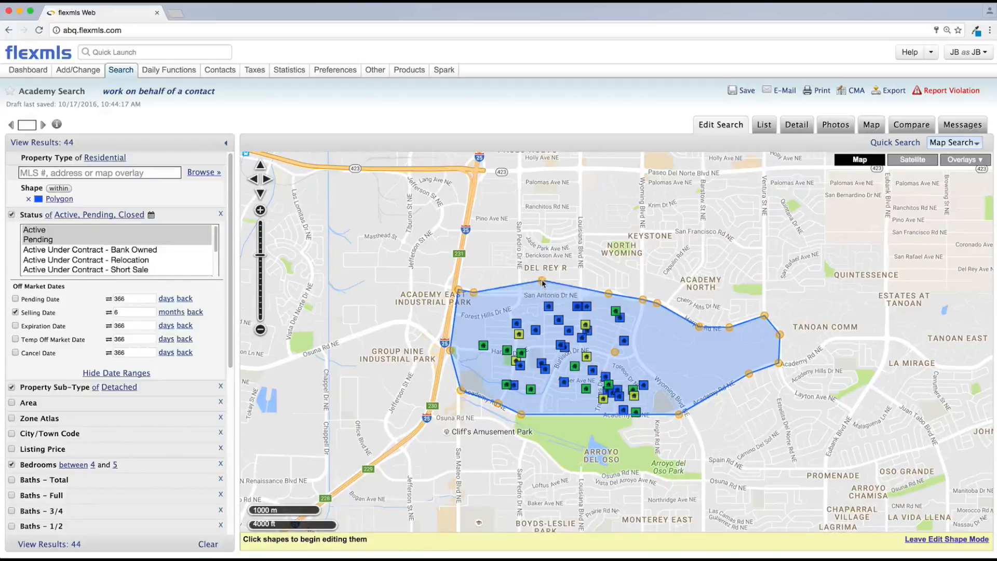
drag(604, 272, 581, 234)
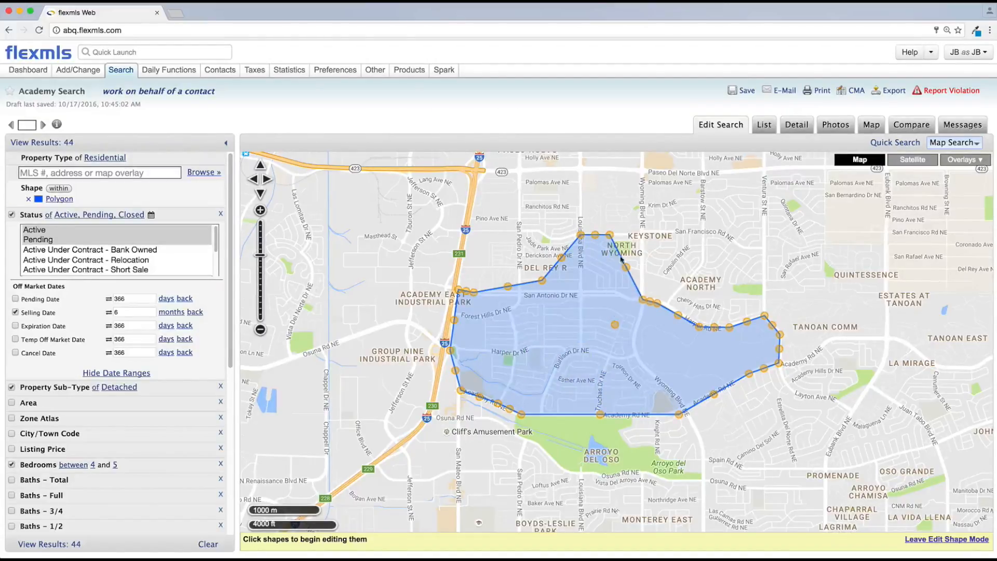
drag(626, 266, 639, 235)
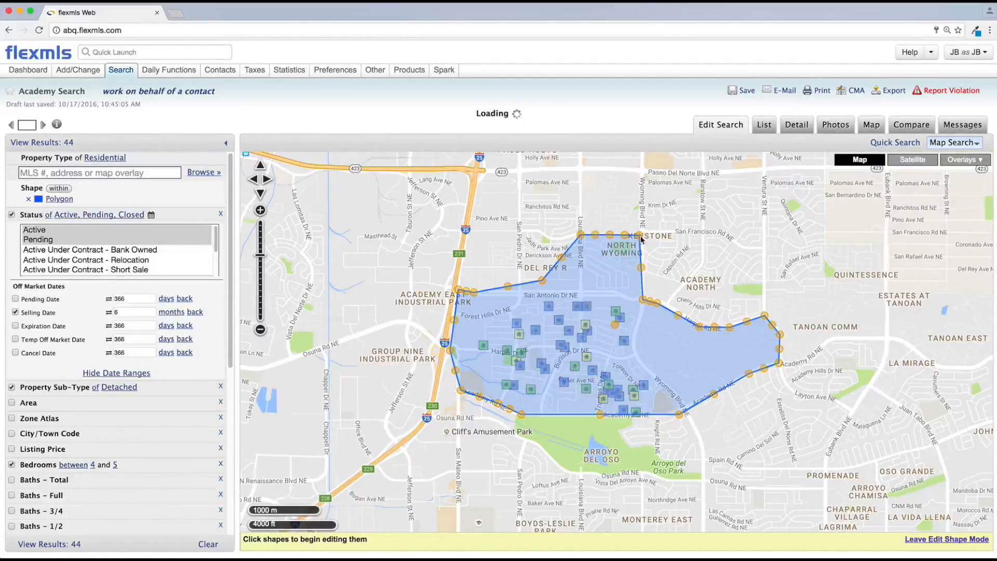
drag(542, 280, 579, 289)
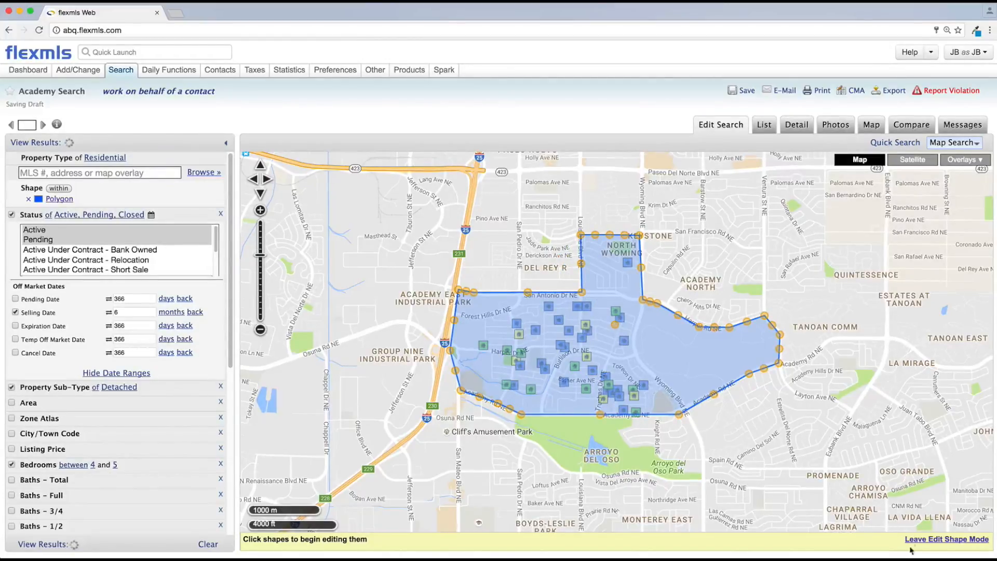
click(946, 539)
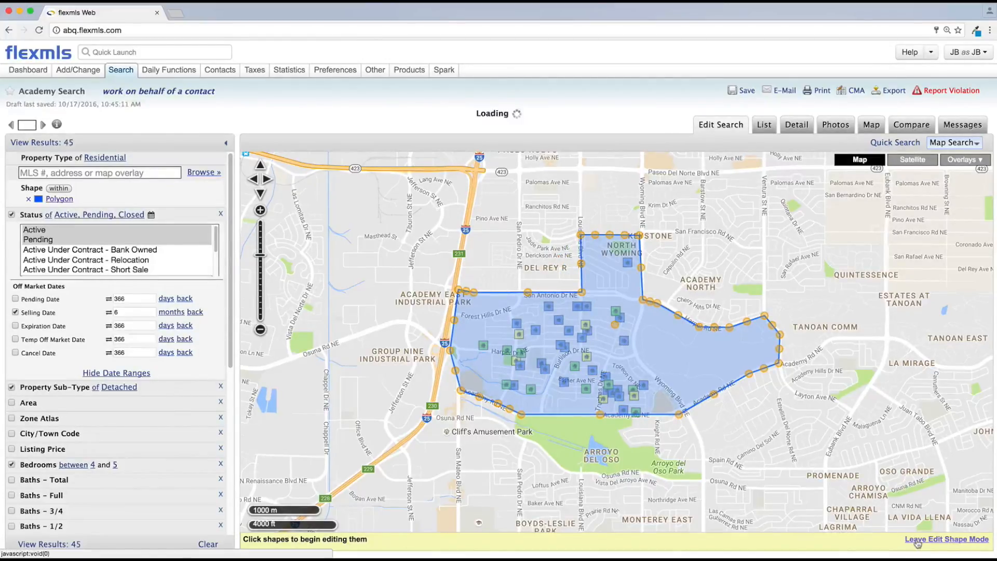
Open the details of the newly included listing in North Wyoming, then close the popup.
click(627, 263)
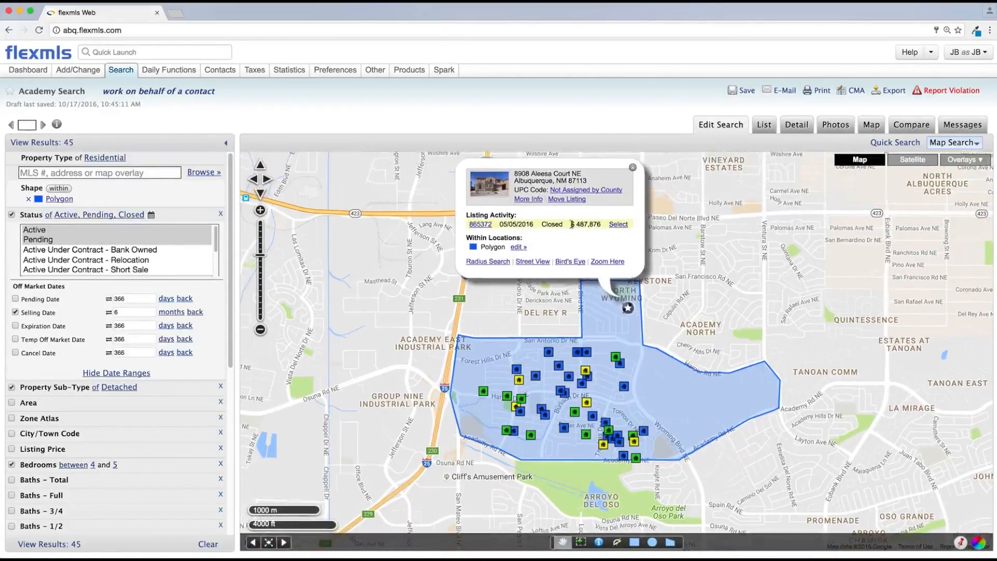
click(632, 169)
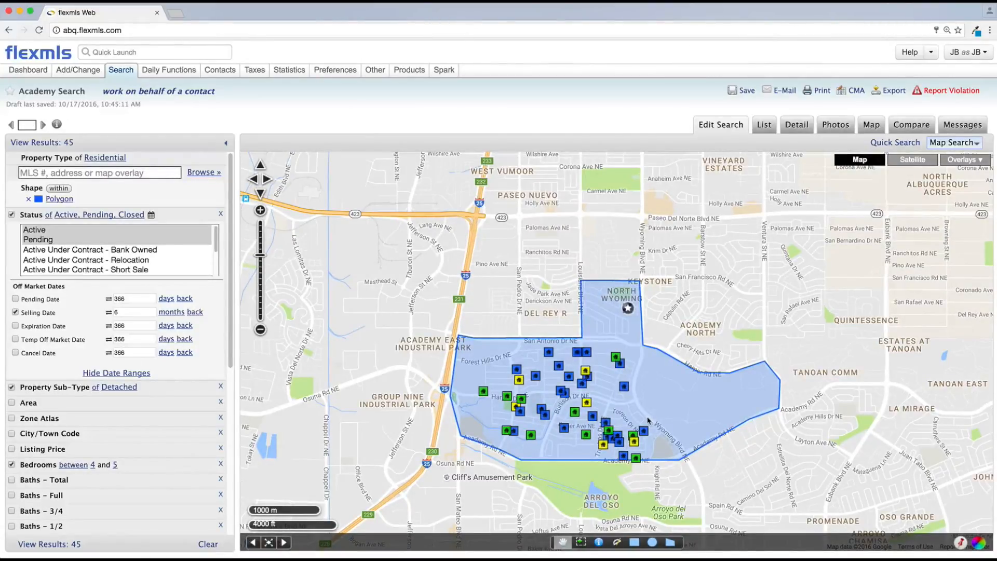